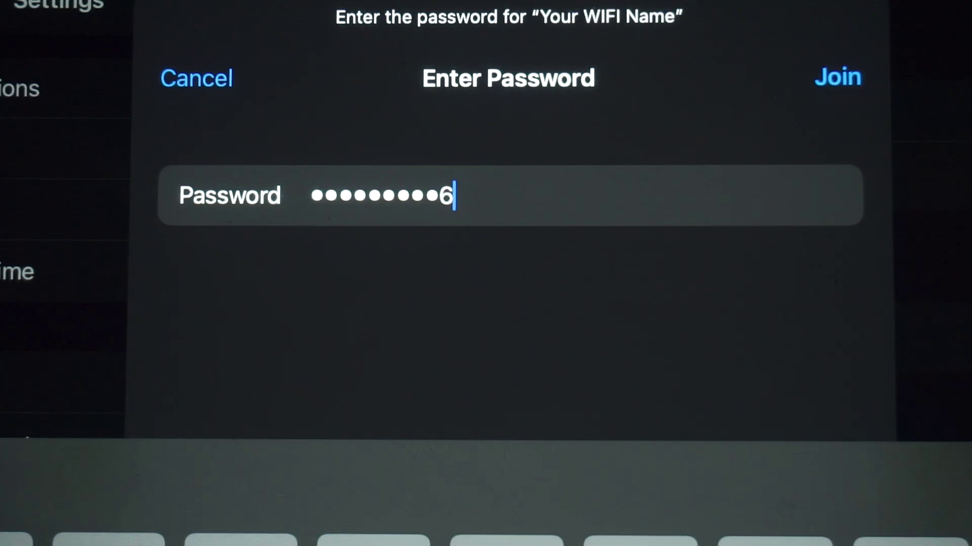
Connect to the 'Your WIFI Name' network using the password already entered.
click(838, 77)
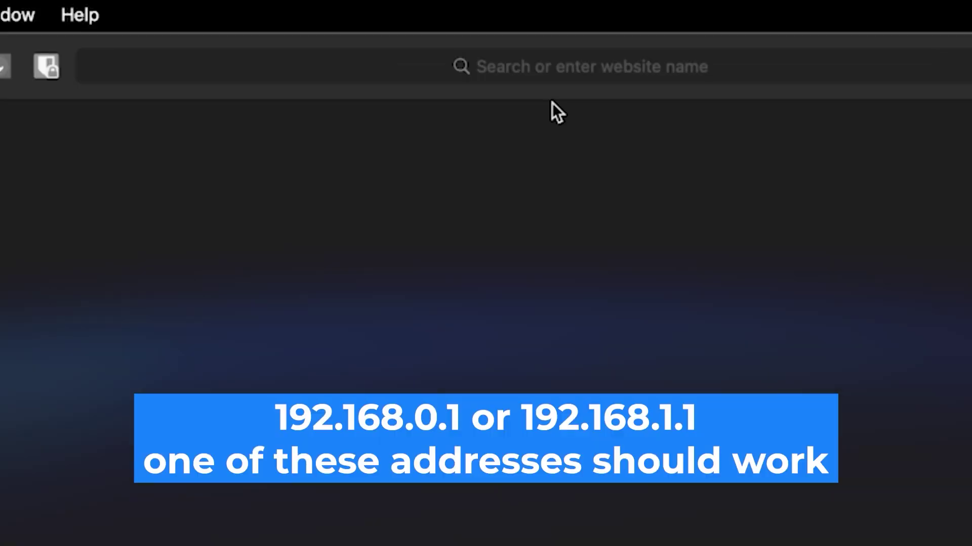
Load the router login page at 192.168.0.1 in the browser.
click(550, 64)
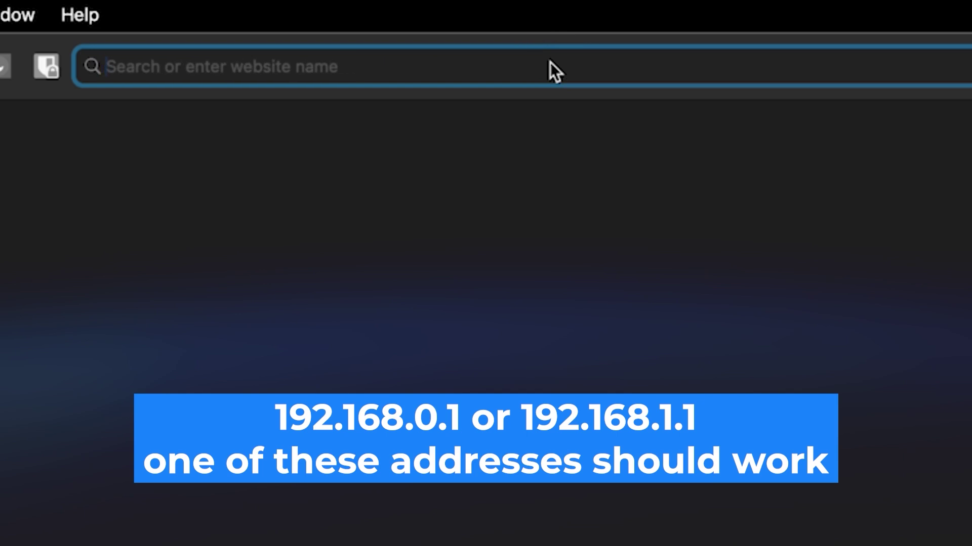
text(192.1)
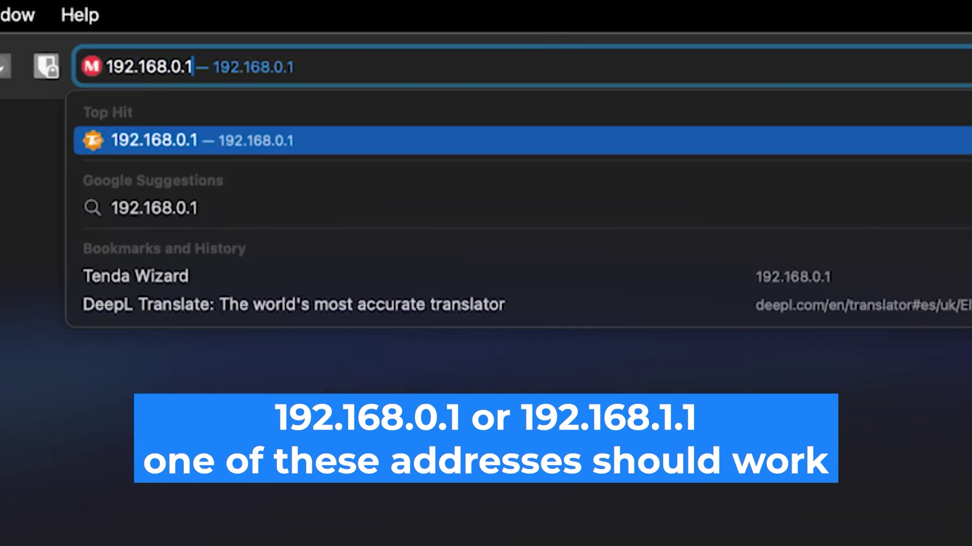
text(68.0.1)
key(Return)
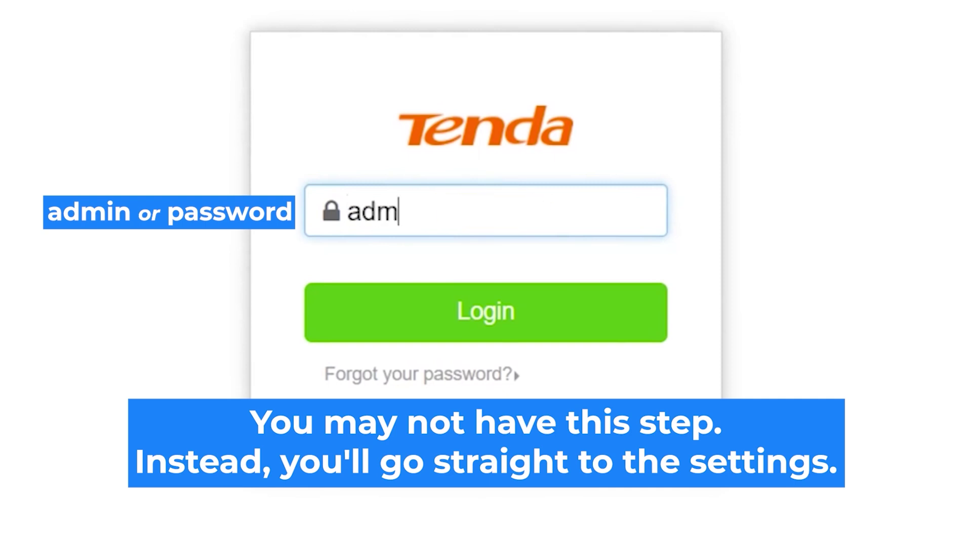
Enter the router's login password and log in to reach the Quick Setup Wizard.
text(in)
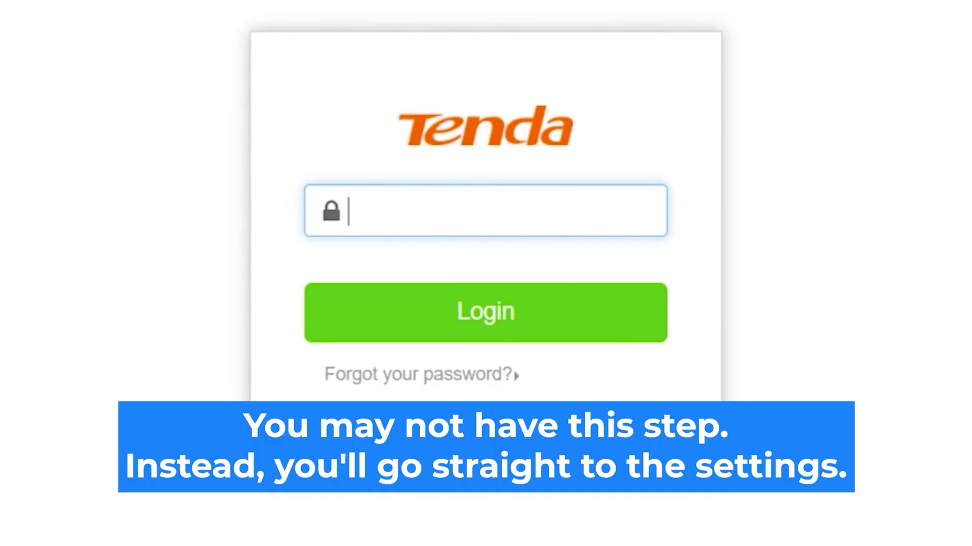
text(admin)
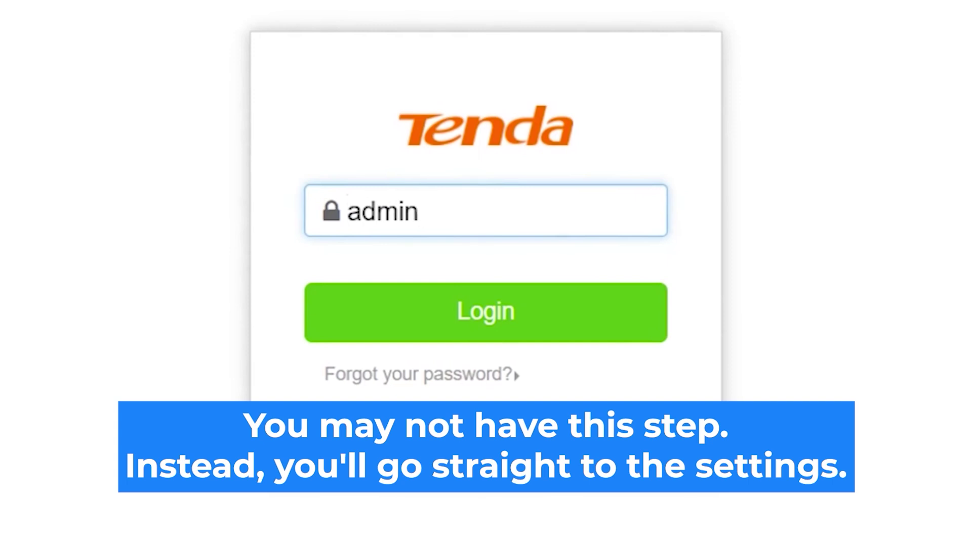
click(521, 319)
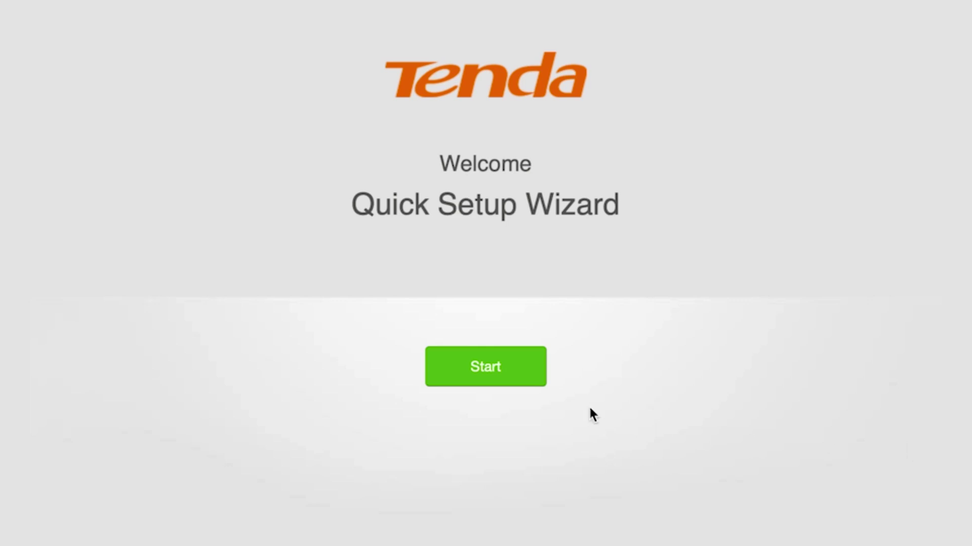
Start the Quick Setup Wizard and choose Dynamic IP Address as the connection type.
click(484, 366)
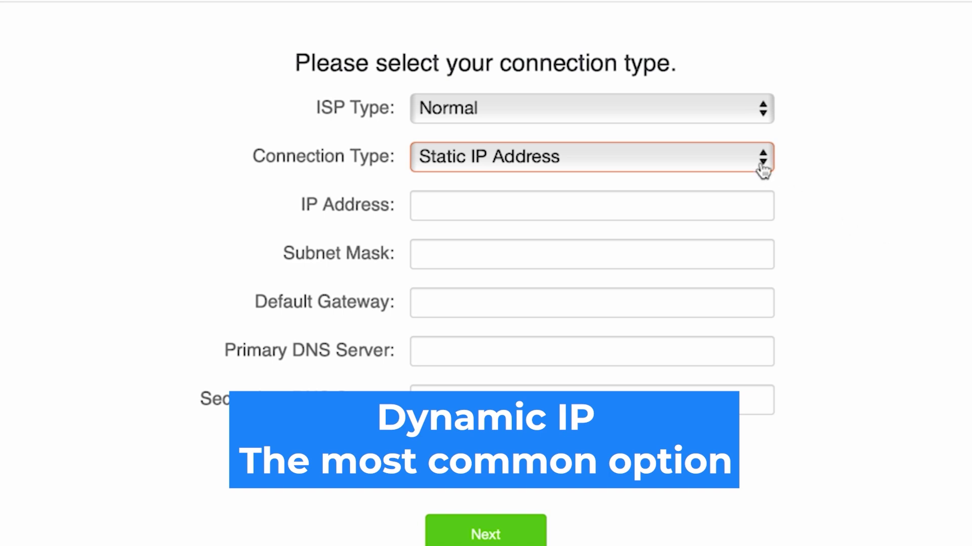
click(681, 157)
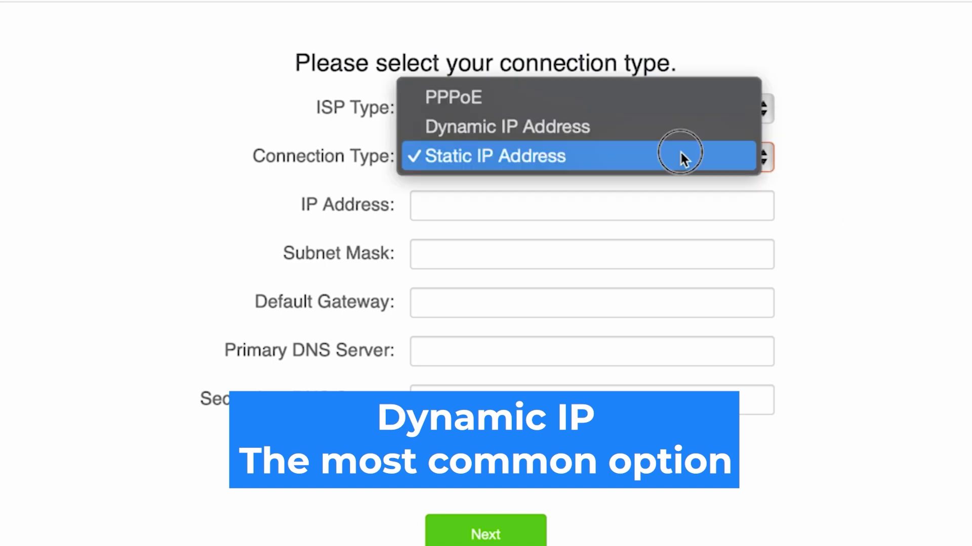
click(572, 127)
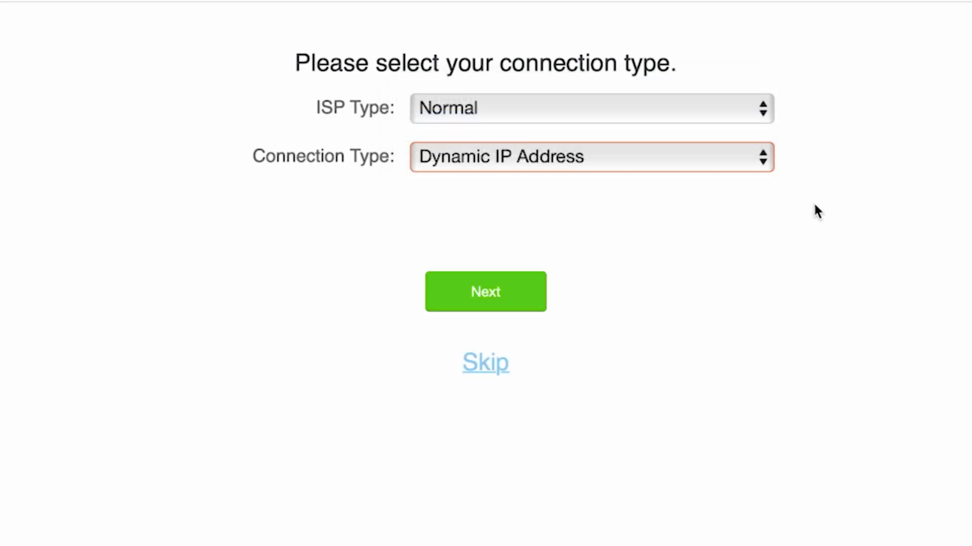
click(482, 299)
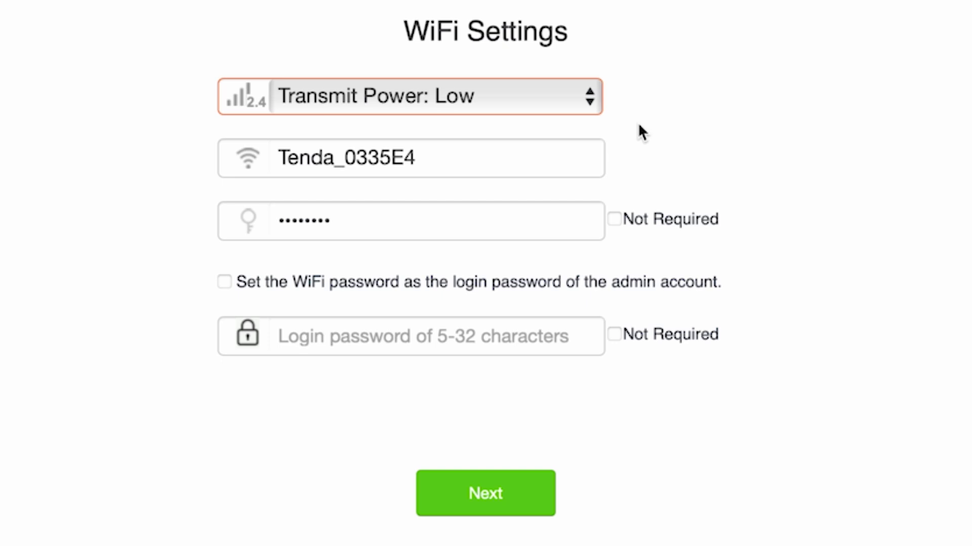
Shorten the Wi-Fi network name to 'Tenda' by deleting the default suffix.
click(431, 162)
drag(432, 163, 335, 166)
key(BackSpace)
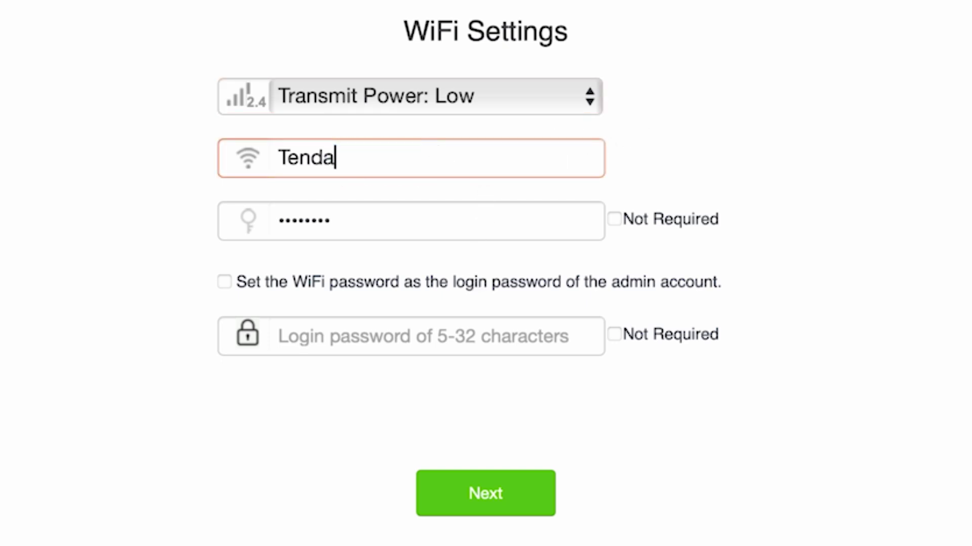
click(966, 238)
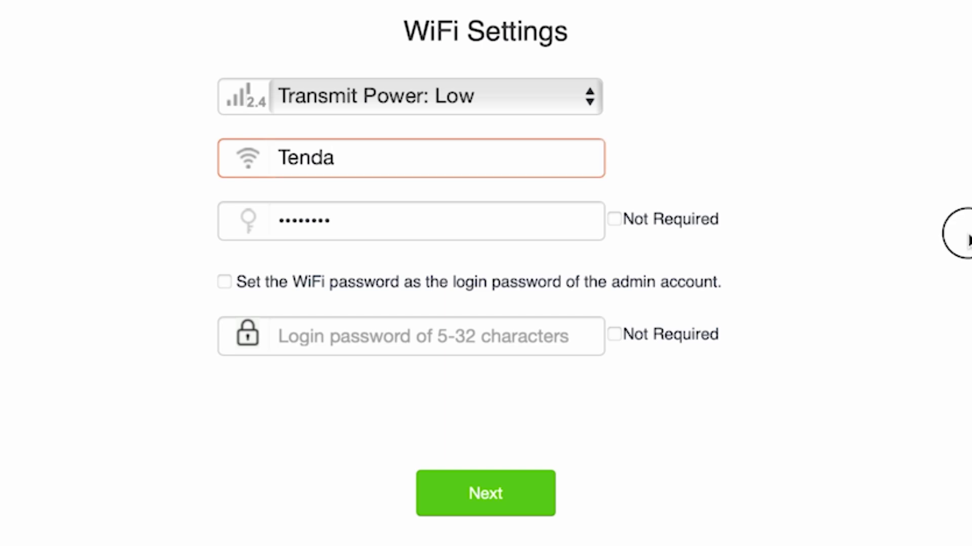
Set a Wi-Fi password and a separate admin login password, then submit.
click(461, 226)
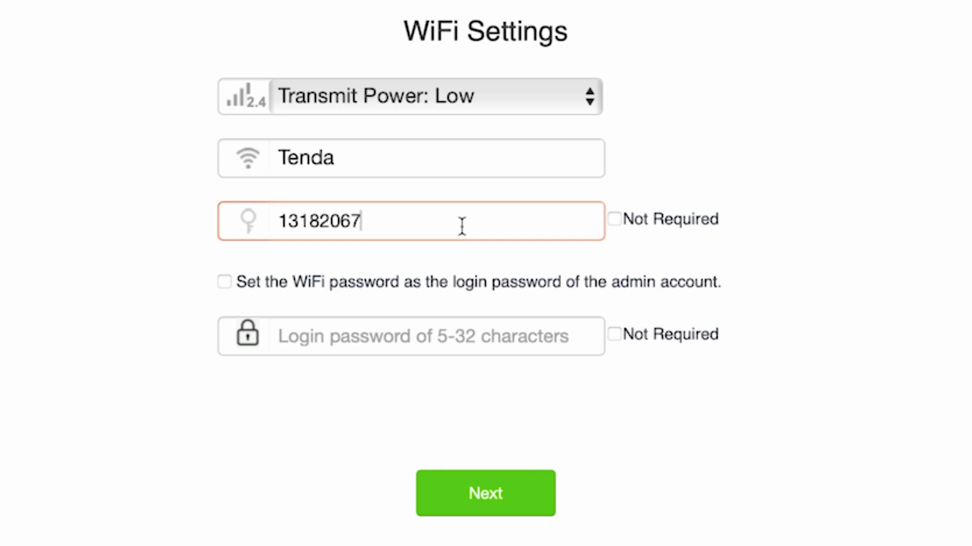
click(225, 283)
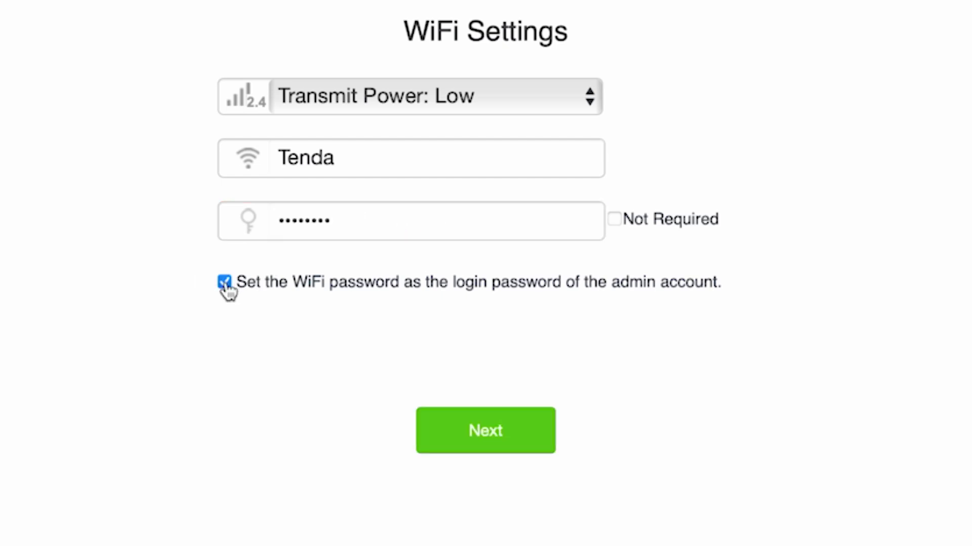
click(224, 283)
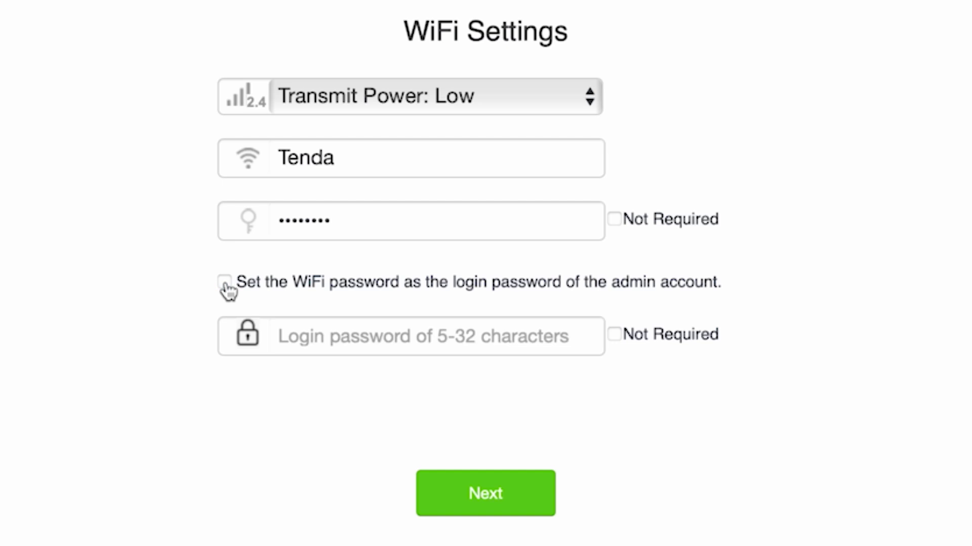
click(403, 347)
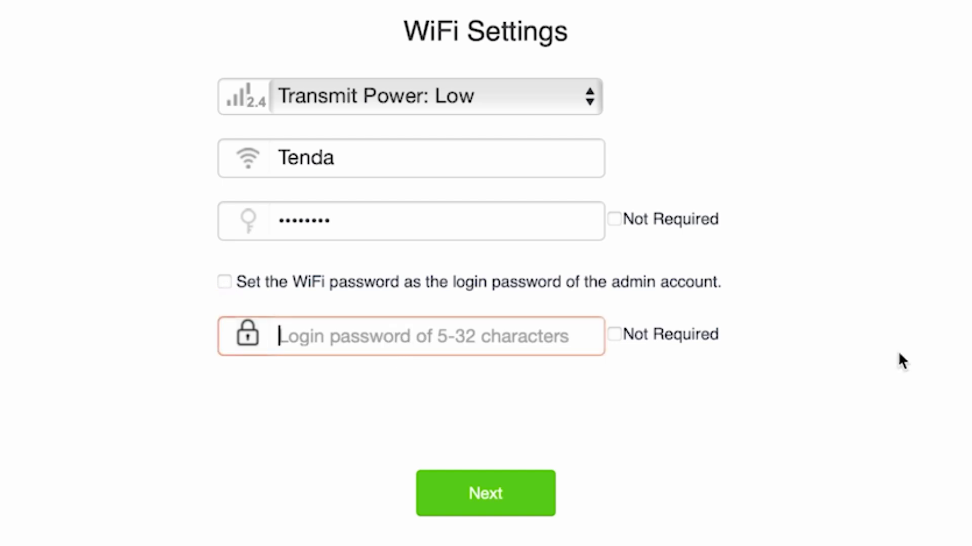
text(password)
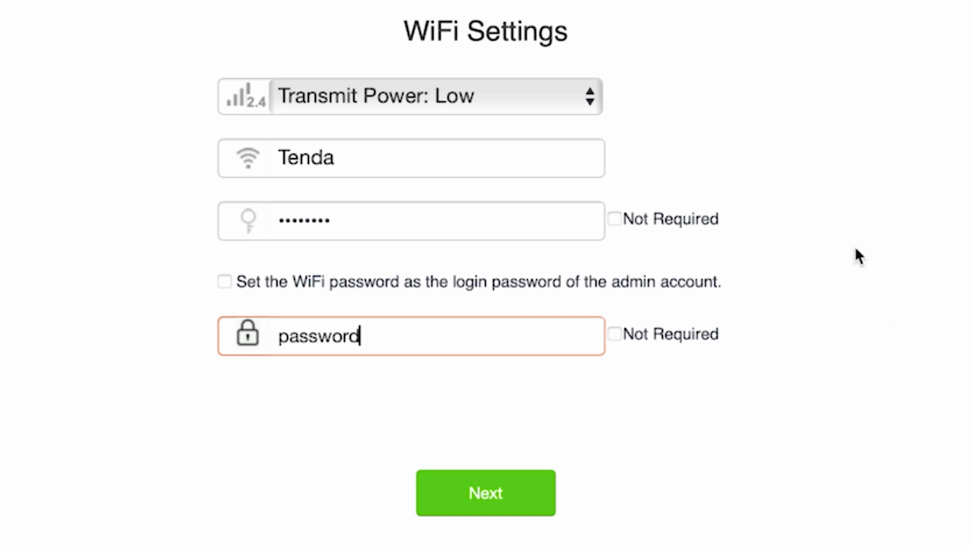
click(475, 486)
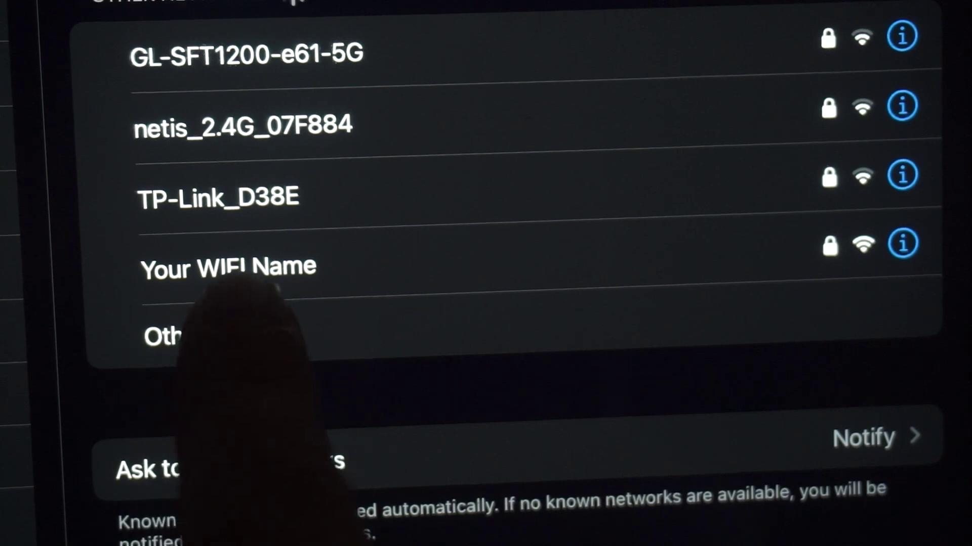
Reconnect the iPad to 'Your WIFI Name' from the Wi-Fi network list.
click(304, 256)
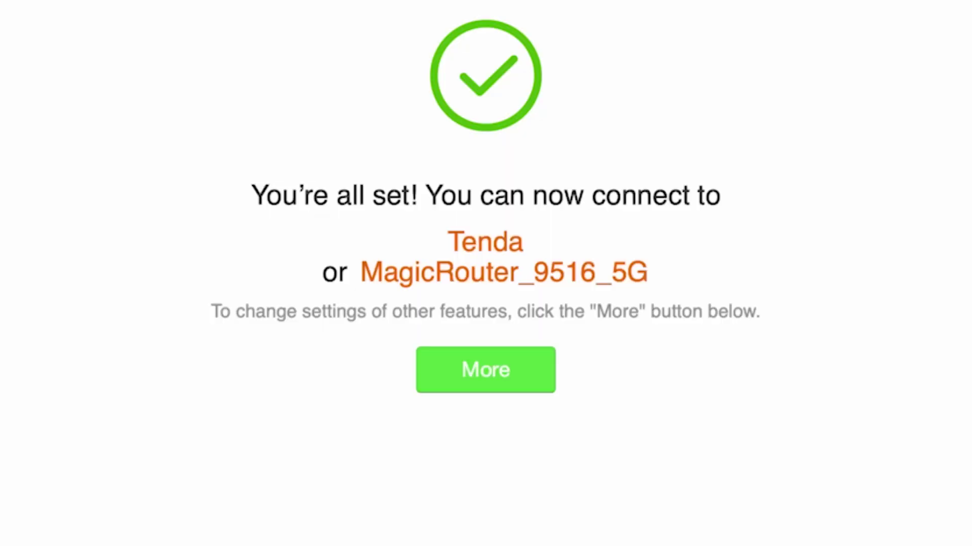
Go to the full router dashboard via More, keeping English as the interface language.
click(463, 359)
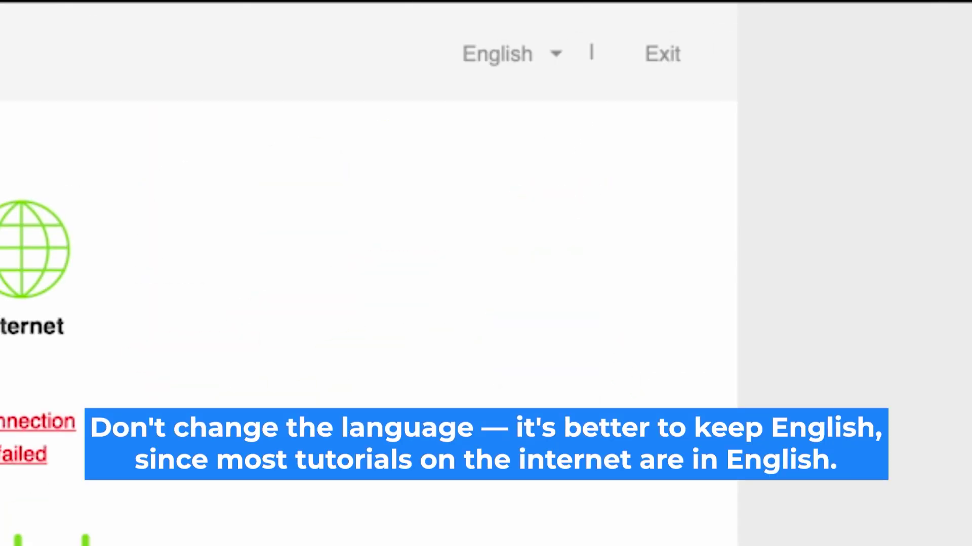
click(547, 57)
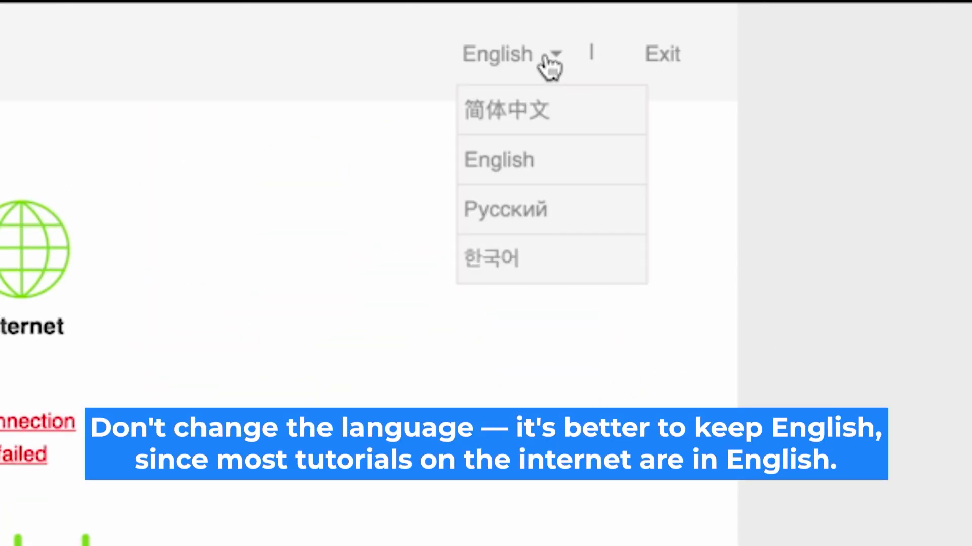
click(549, 64)
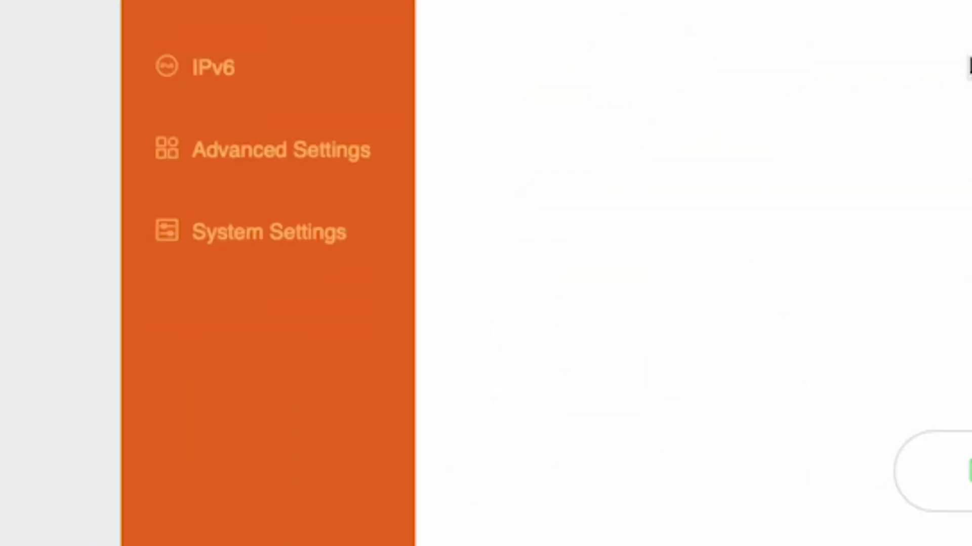
Reboot the router from System Settings' Reboot and Reset options.
click(127, 383)
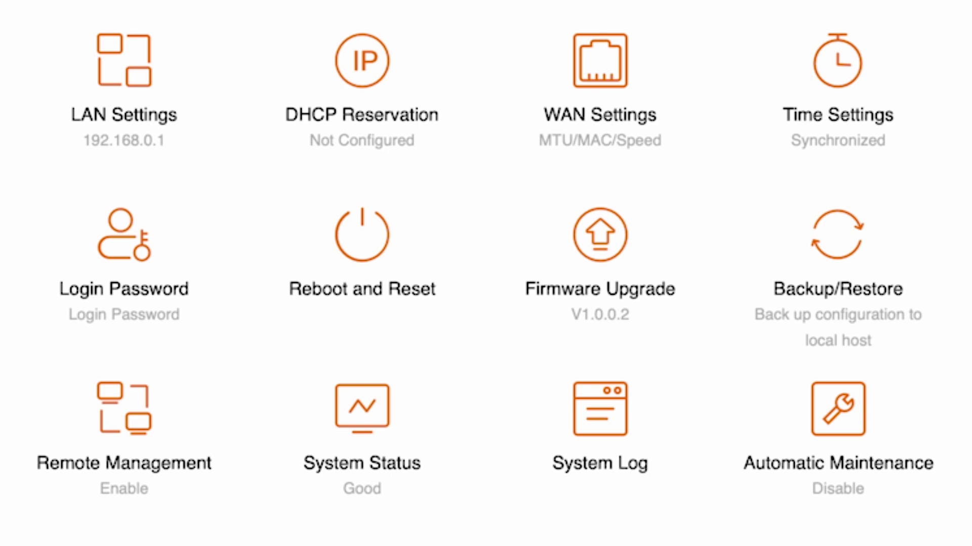
click(362, 255)
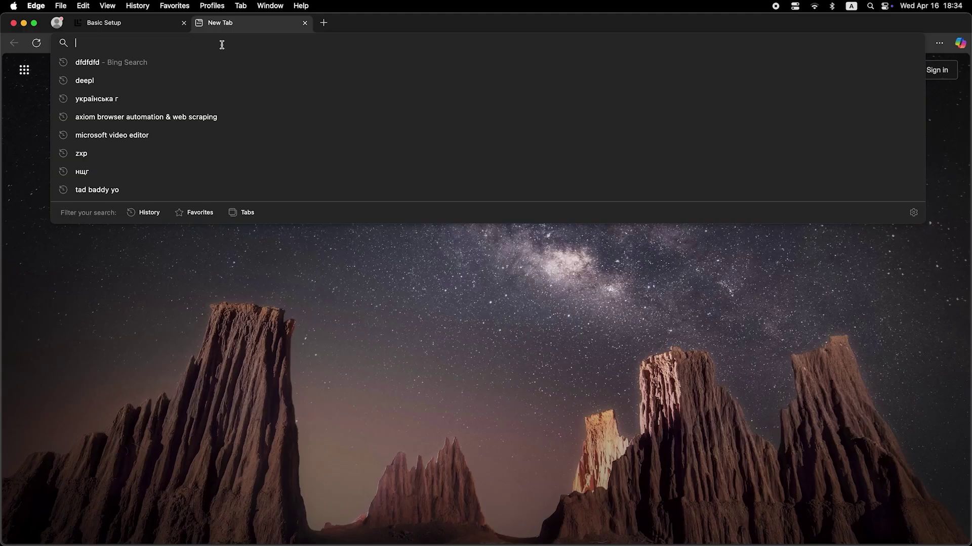
Search for 'dfdfdfdf' in a new tab to test the internet connection.
text(dfdfdfdf)
key(Return)
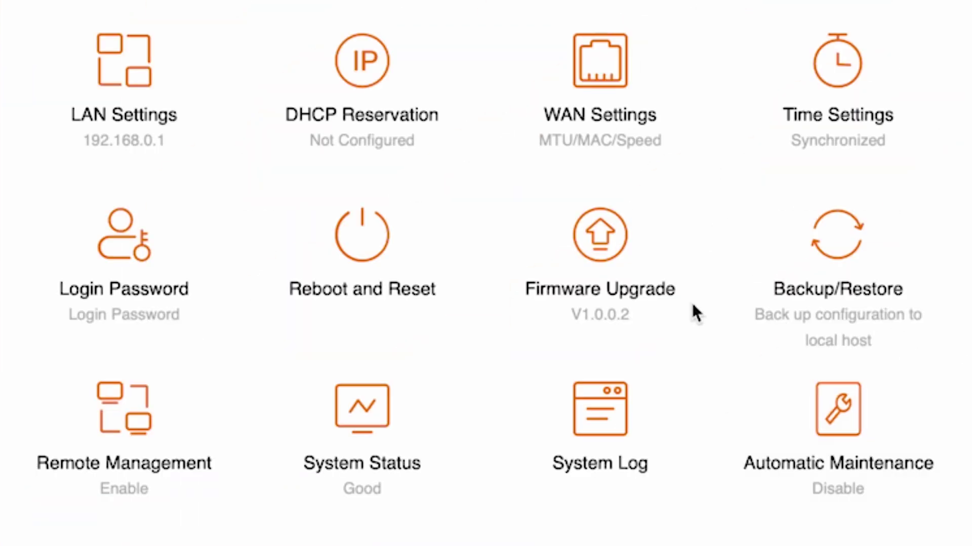
Set the WAN MAC address to 'Clone local MAC address' and save it.
click(623, 81)
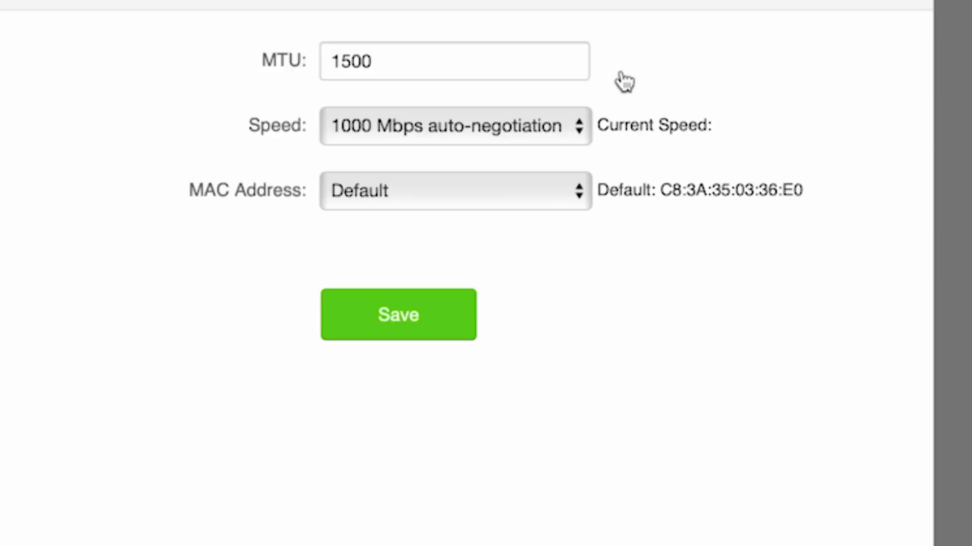
click(561, 196)
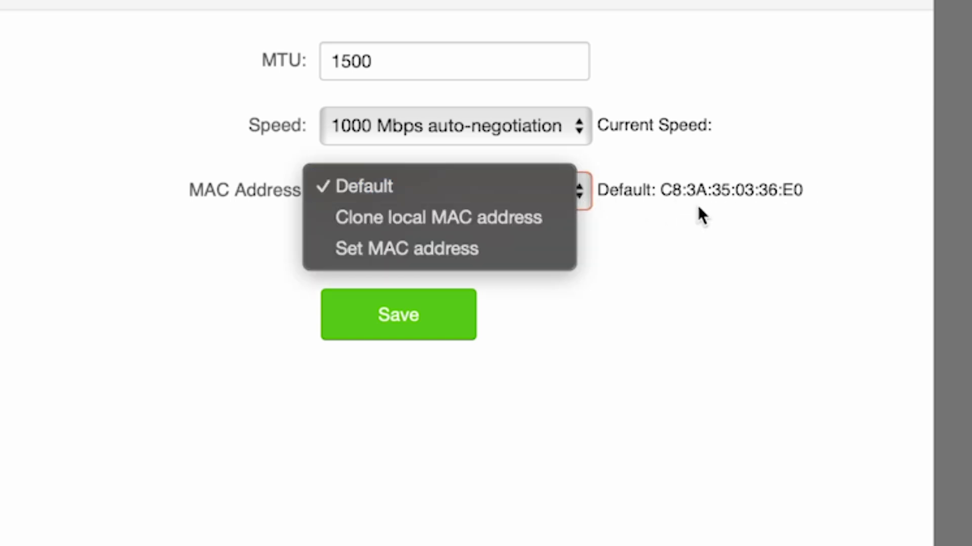
click(489, 217)
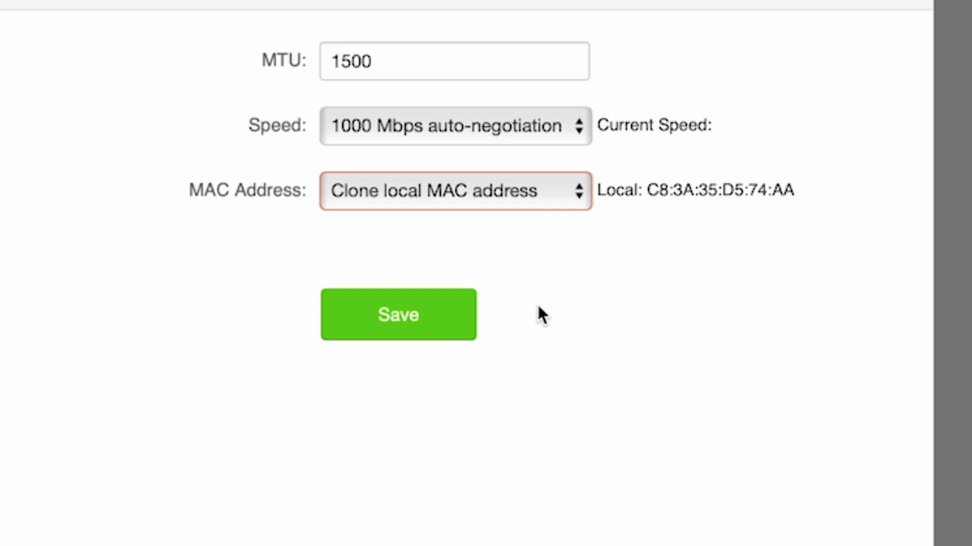
click(408, 325)
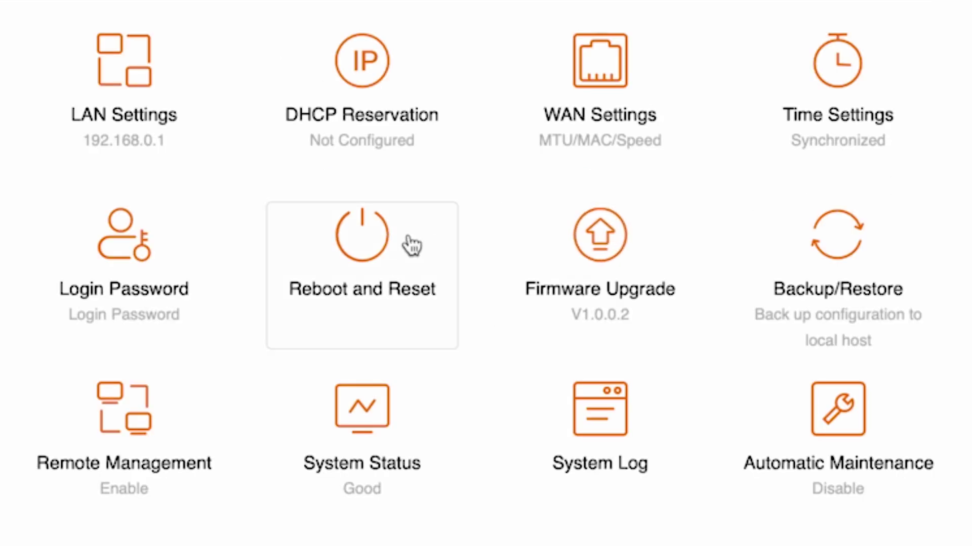
Reboot the router from the Reboot and Reset page to apply the cloned MAC address.
click(395, 248)
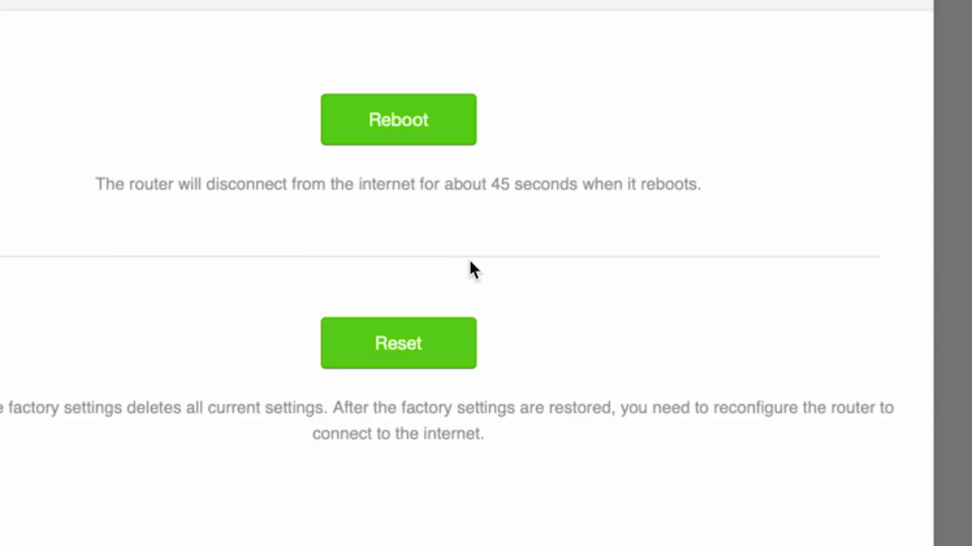
click(418, 100)
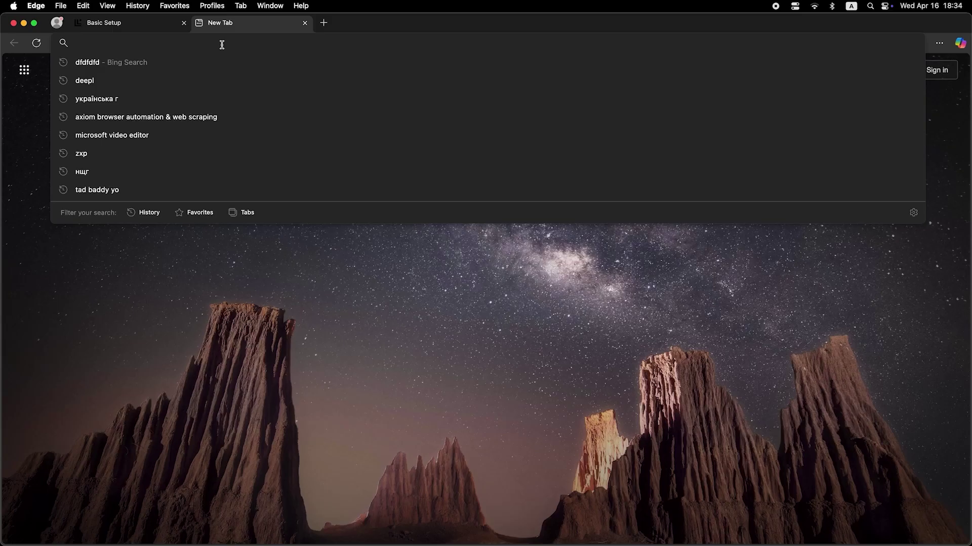
Search 'dfdfdfdf' from the Edge address bar to confirm Bing results load.
text(dfdfdfdf)
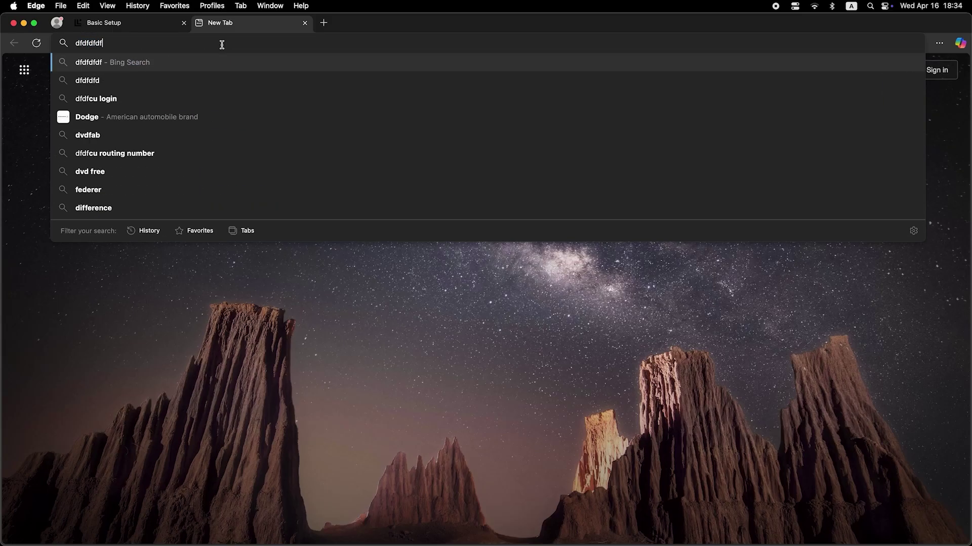
key(Return)
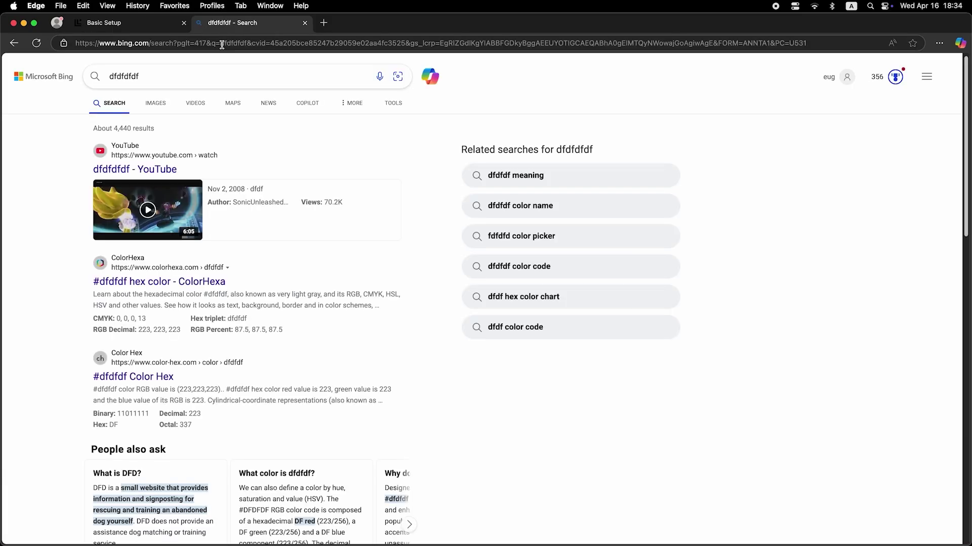